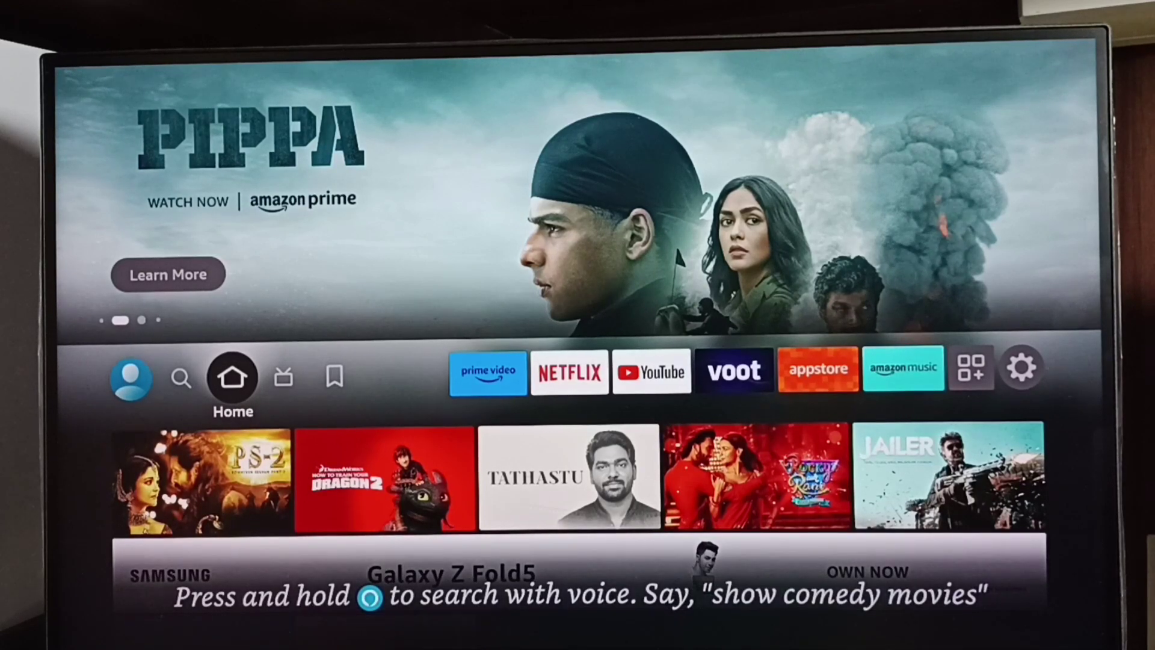
Step: From the Home Settings gear, open My Fire TV > About showing Fire TV Stick (3rd Gen)
{"action": "key", "text": "Right"}
{"action": "key", "text": "Right"}
{"action": "key", "text": "Right"}
{"action": "key", "text": "Right"}
{"action": "key", "text": "Right"}
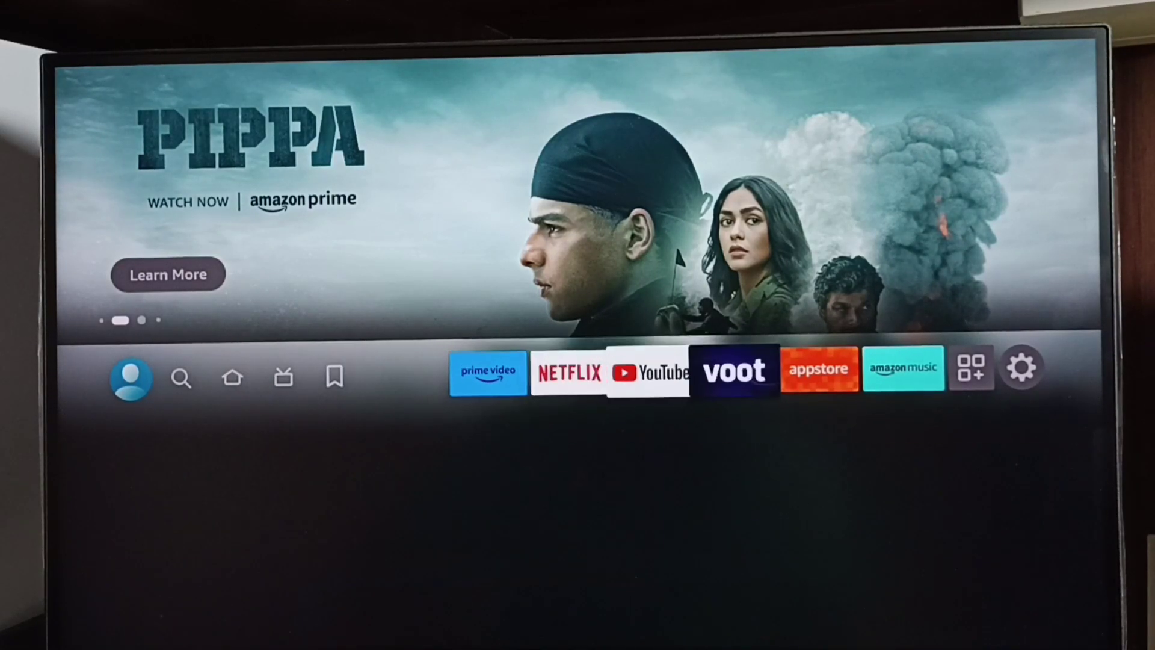
{"action": "key", "text": "Right"}
{"action": "key", "text": "Right"}
{"action": "key", "text": "Right"}
{"action": "key", "text": "Right"}
{"action": "key", "text": "Right"}
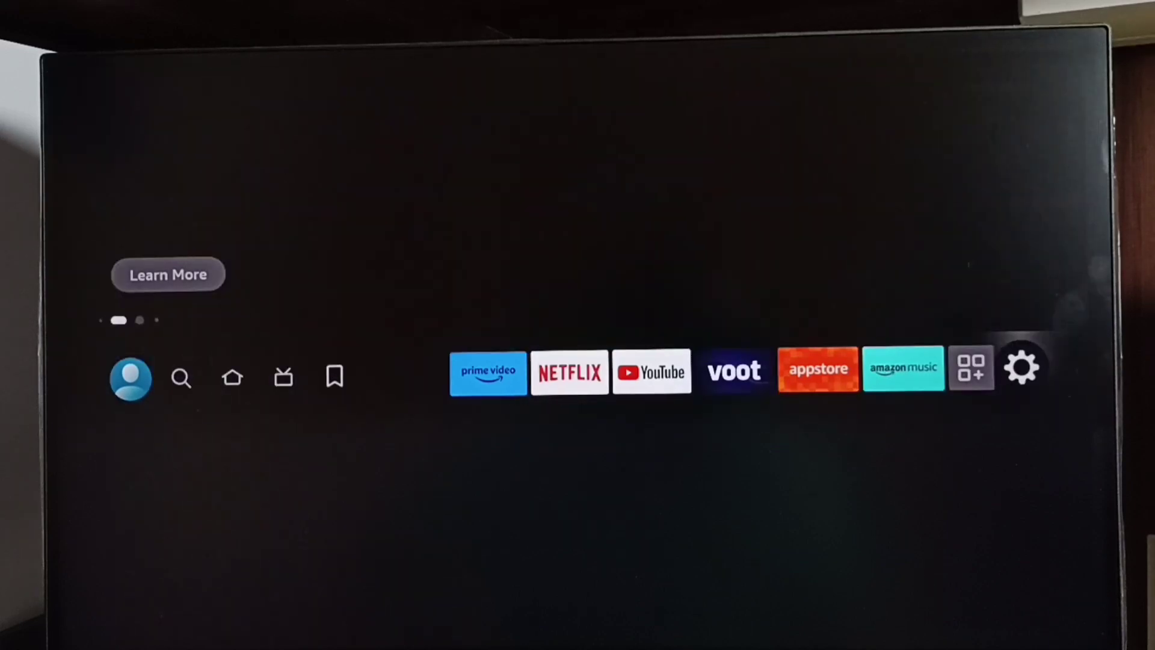
{"action": "key", "text": "Down"}
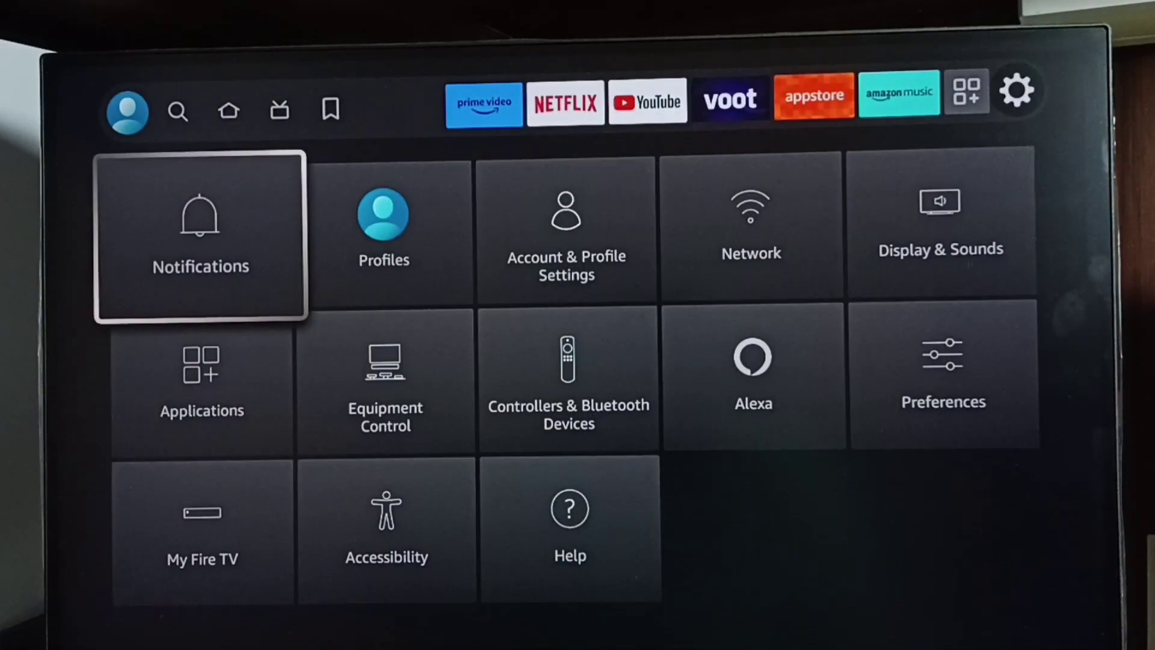
{"action": "key", "text": "Down"}
{"action": "key", "text": "Down"}
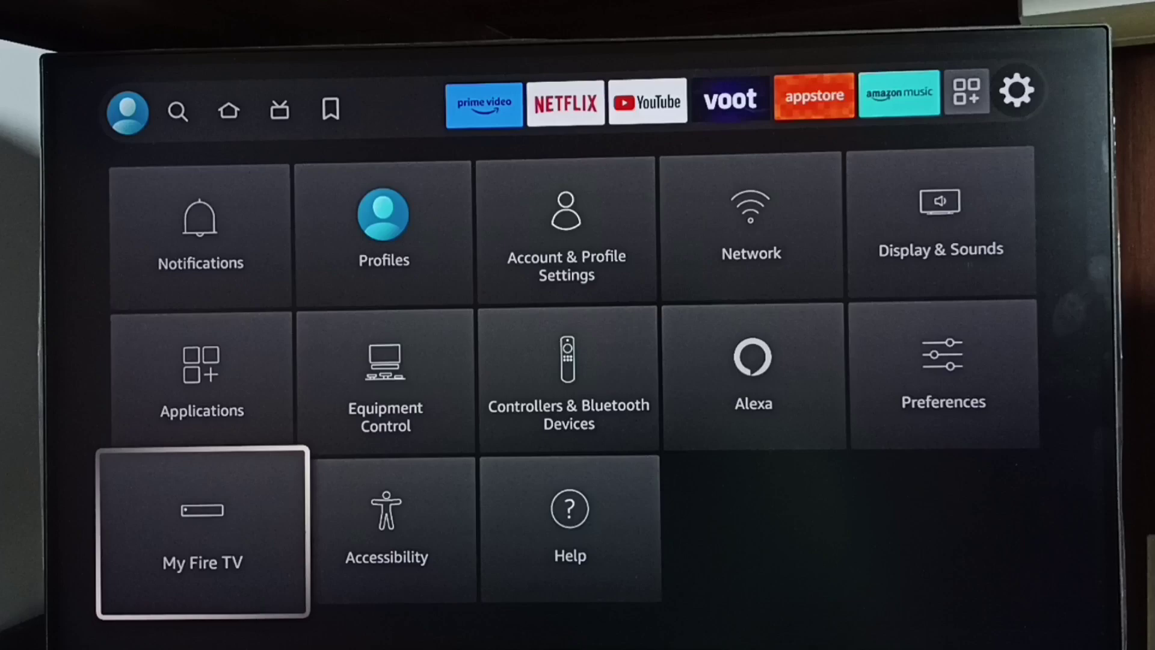
{"action": "key", "text": "Return"}
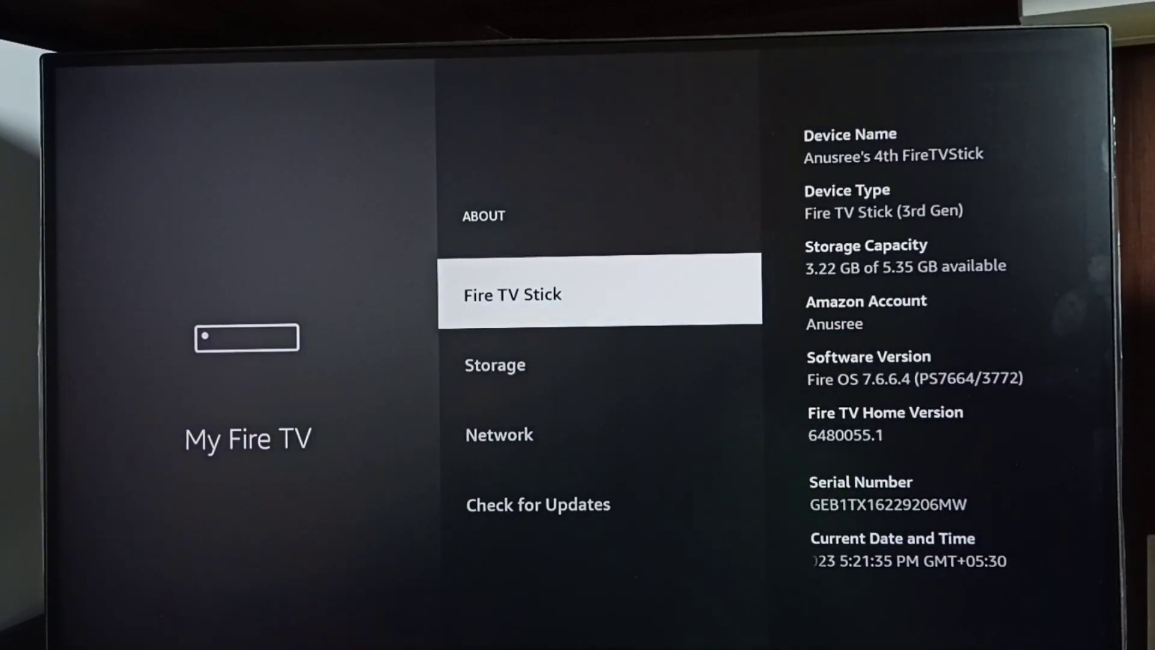
{"action": "key", "text": "Down"}
{"action": "key", "text": "Up"}
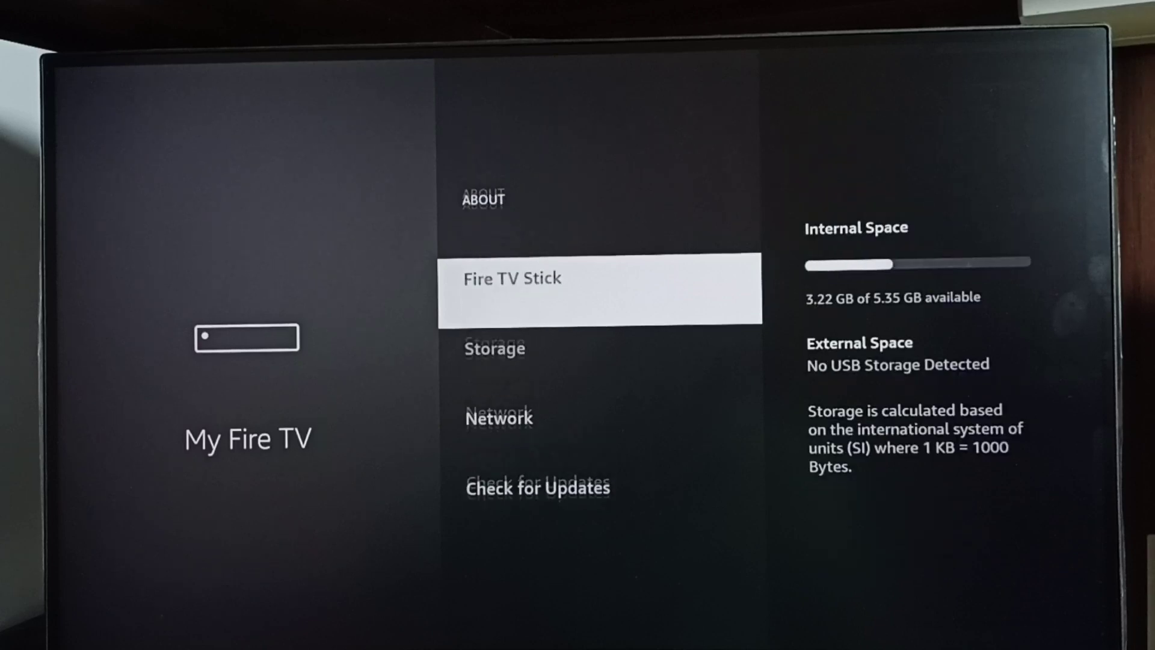